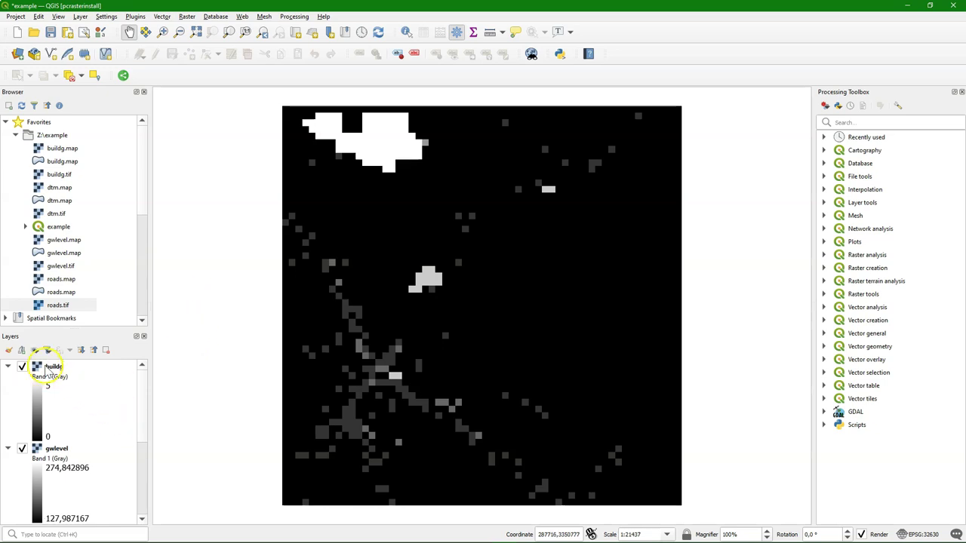
- Style buildg as Paletted/Unique values and classify its values 0–5 into distinct random colours
{"action": "left_click", "coordinate": [48, 368]}
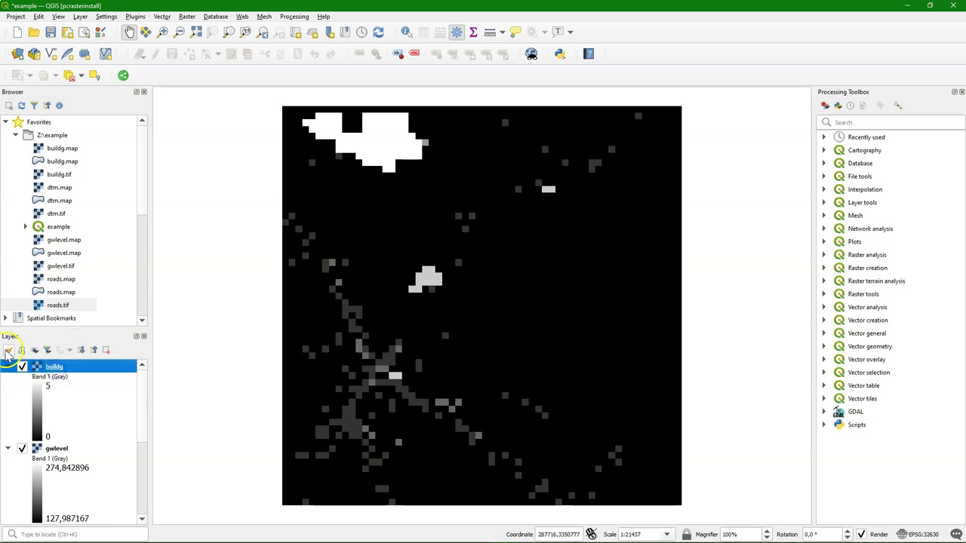
{"action": "left_click", "coordinate": [8, 350]}
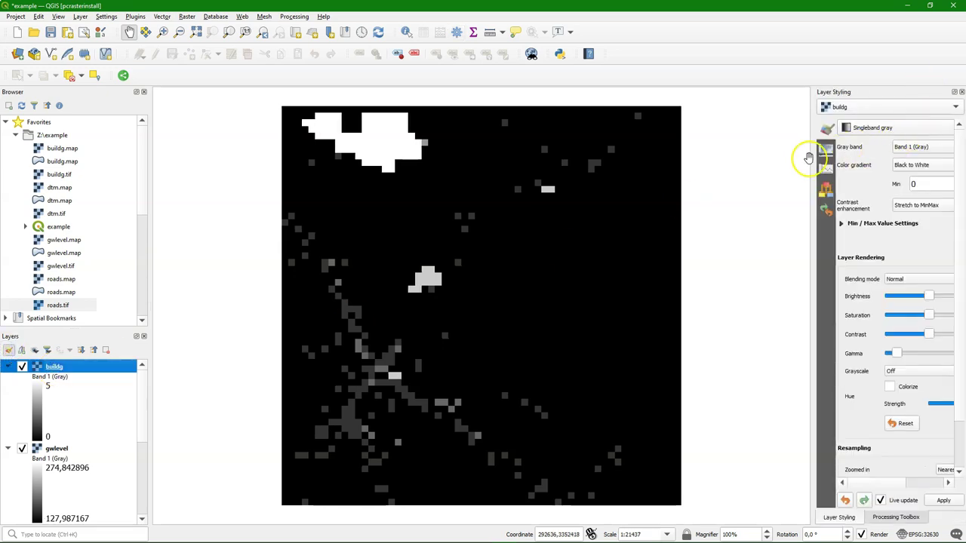
{"action": "left_click_drag", "start_coordinate": [808, 158], "coordinate": [755, 159]}
{"action": "left_click", "coordinate": [815, 128]}
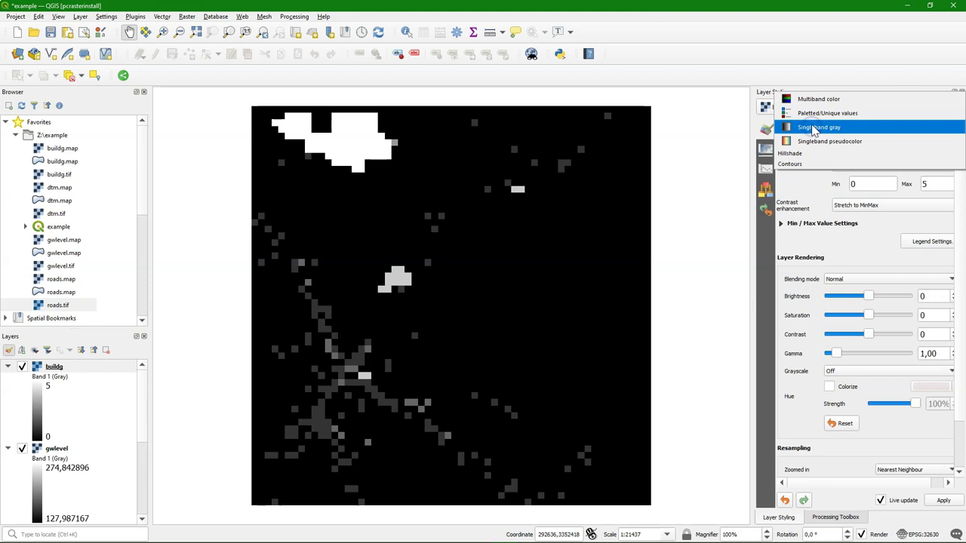
{"action": "left_click", "coordinate": [813, 114]}
{"action": "left_click", "coordinate": [813, 332]}
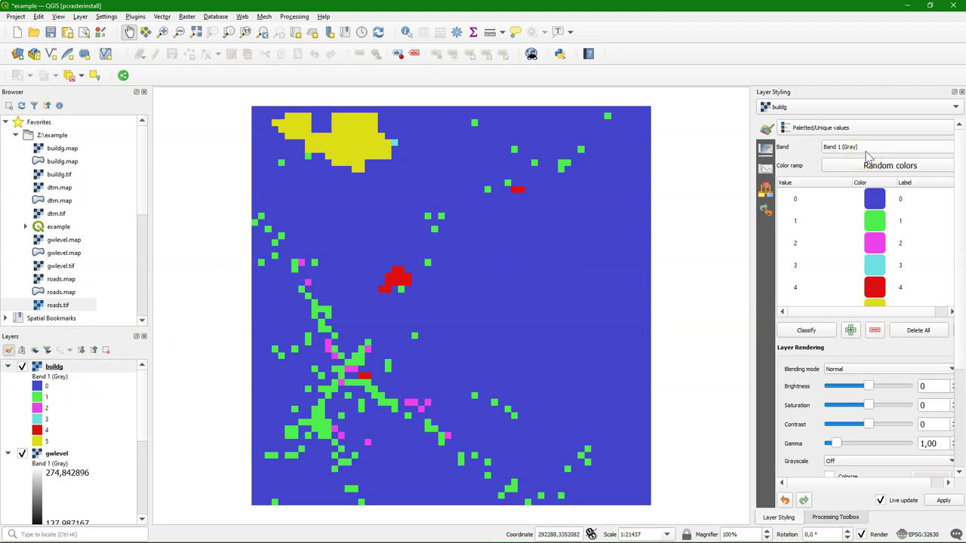
- Open the areaarea algorithm from Scripts > PCRaster in the Processing Toolbox
{"action": "left_click", "coordinate": [830, 519]}
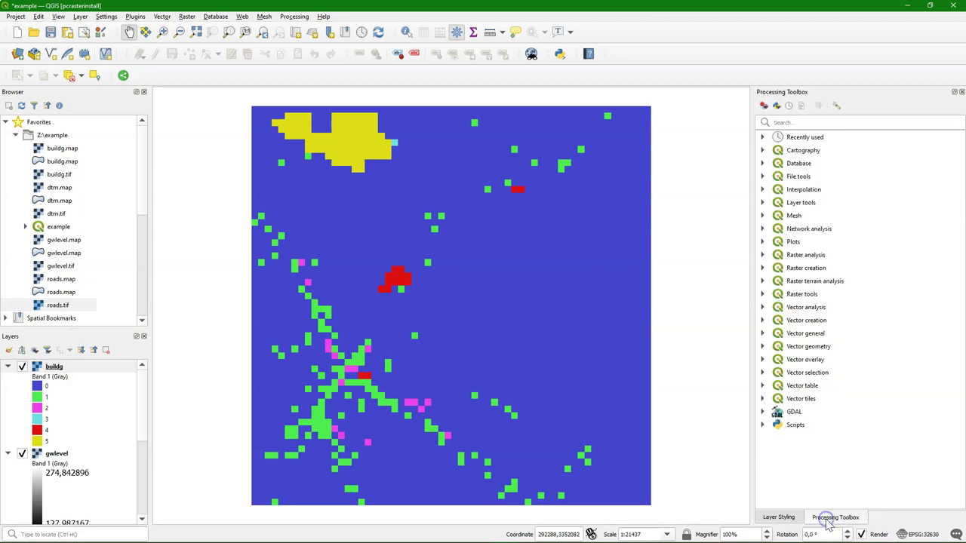
{"action": "left_click", "coordinate": [762, 425]}
{"action": "left_click", "coordinate": [776, 436]}
{"action": "scroll", "coordinate": [875, 362], "scroll_direction": "down", "scroll_amount": 6}
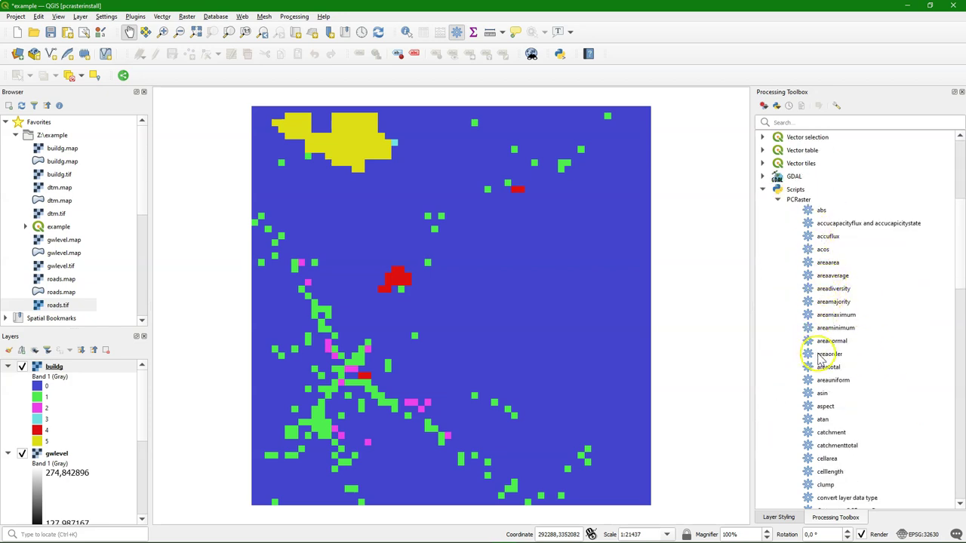
{"action": "double_click", "coordinate": [828, 262]}
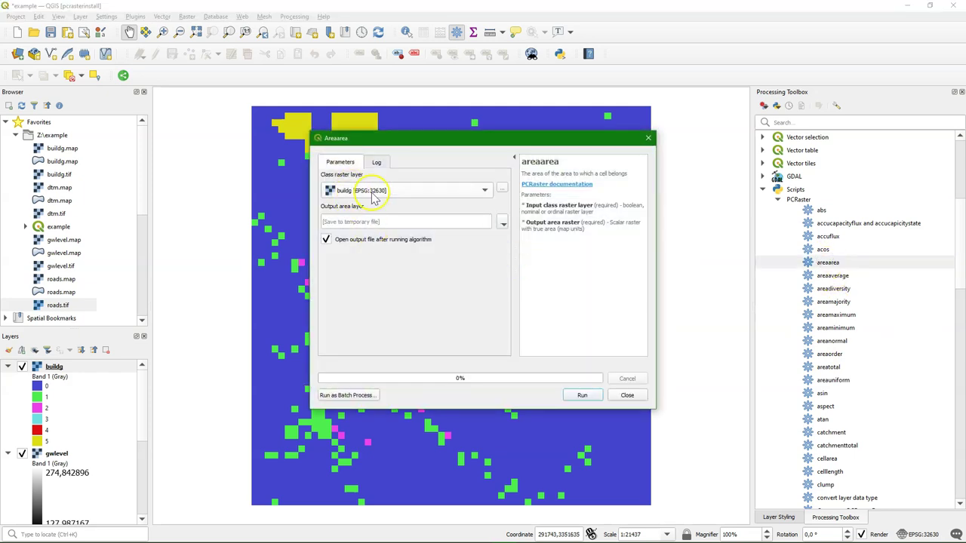
- Run areaarea on buildg, saving the output to file as classarea.map, then close the dialog
{"action": "left_click", "coordinate": [503, 224]}
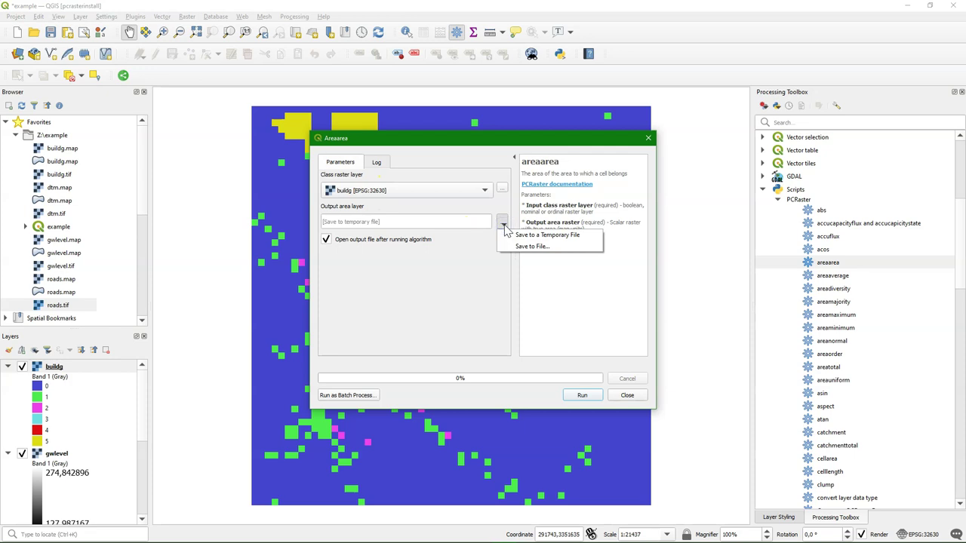
{"action": "left_click", "coordinate": [532, 249]}
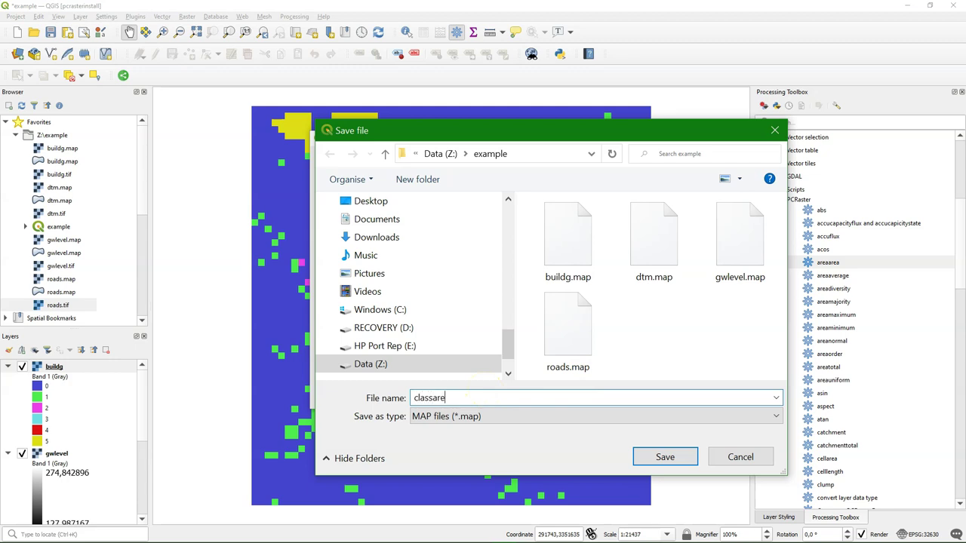
{"action": "type", "text": "classarea"}
{"action": "left_click", "coordinate": [665, 458]}
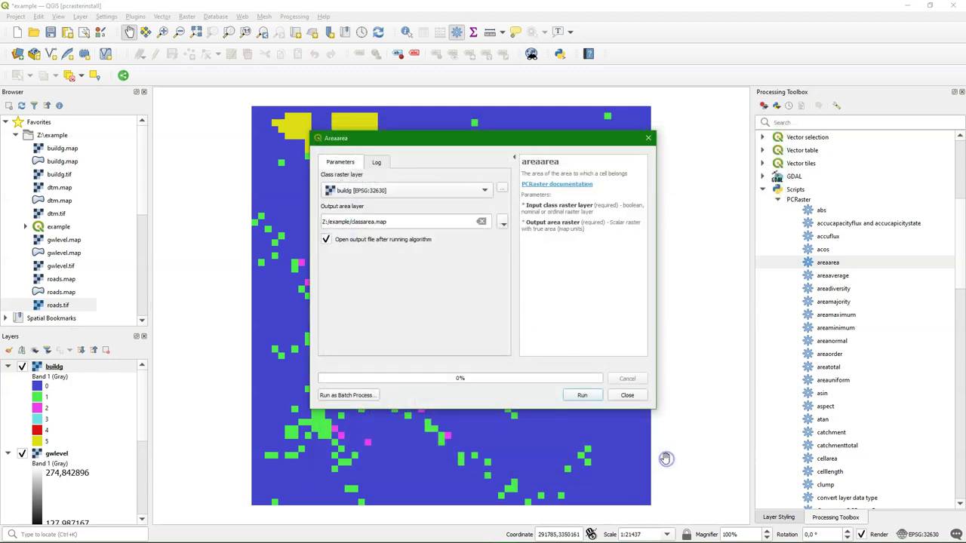
{"action": "left_click", "coordinate": [582, 395]}
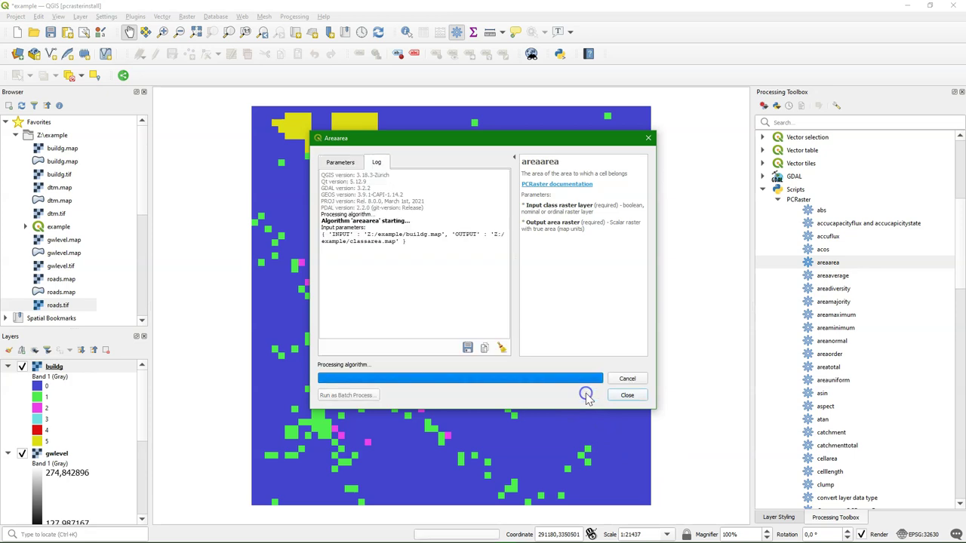
{"action": "left_click", "coordinate": [627, 397]}
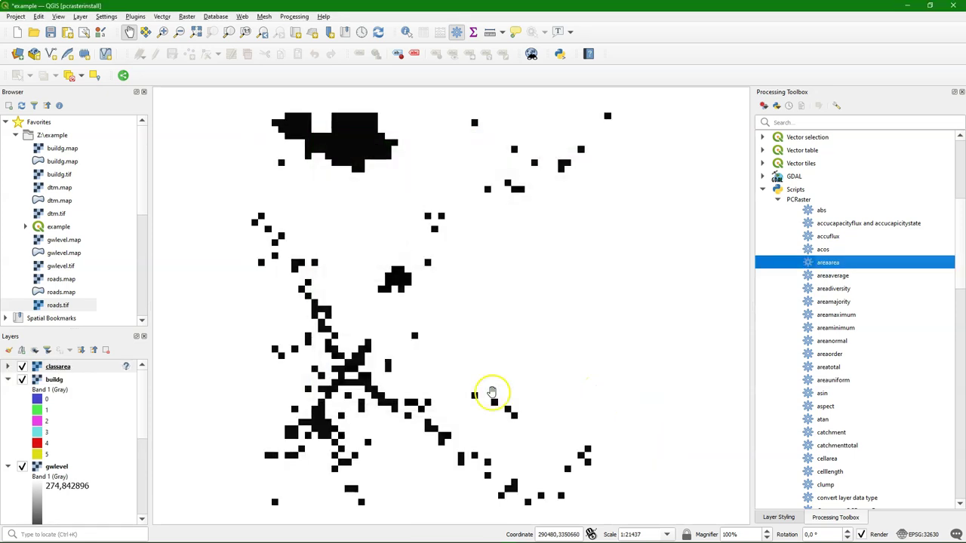
- Assign the classarea layer the CRS WGS 84 / UTM zone 30N (EPSG 32630)
{"action": "right_click", "coordinate": [59, 367]}
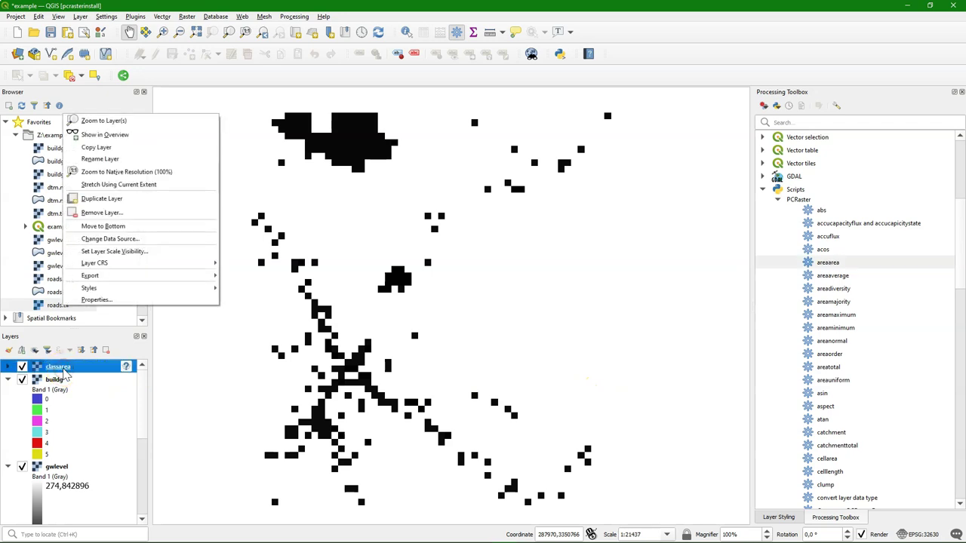
{"action": "mouse_move", "coordinate": [125, 264]}
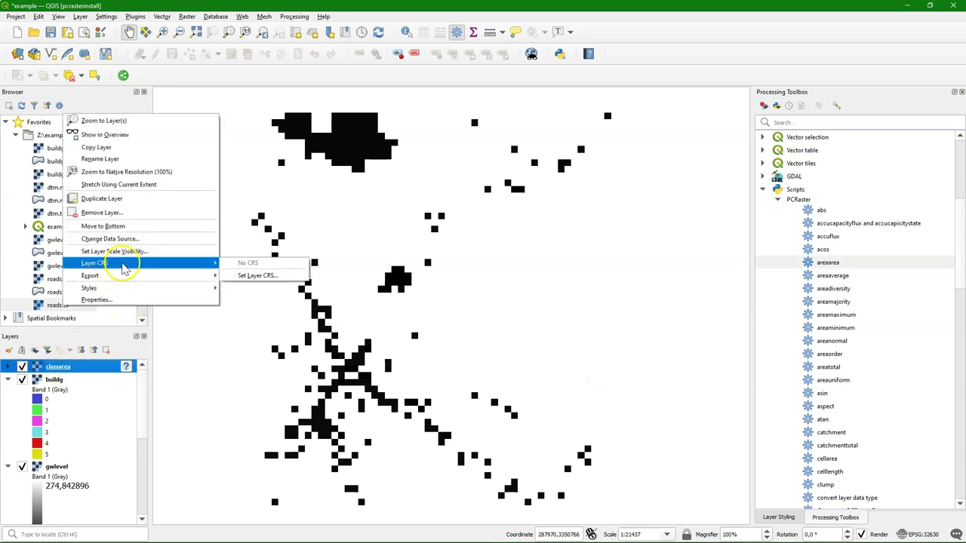
{"action": "left_click", "coordinate": [261, 276]}
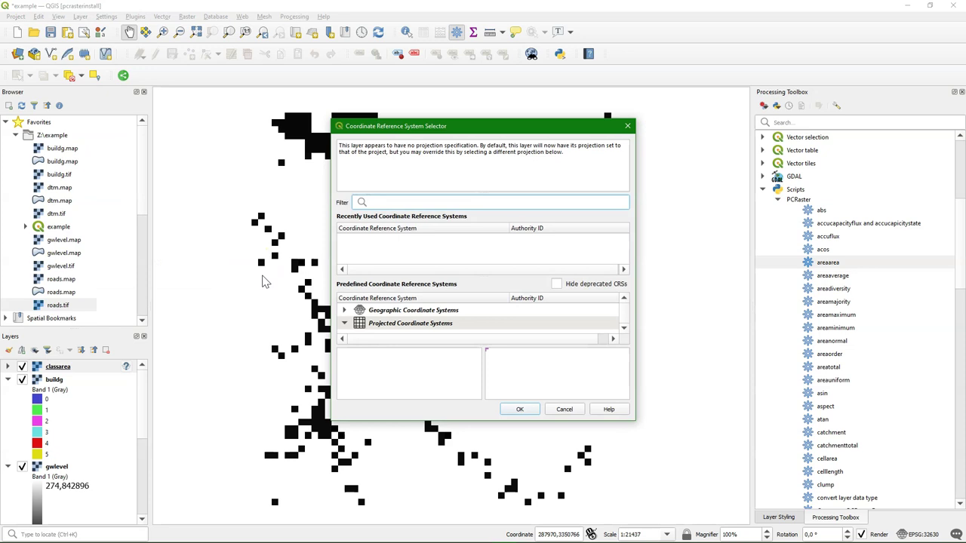
{"action": "type", "text": "3"}
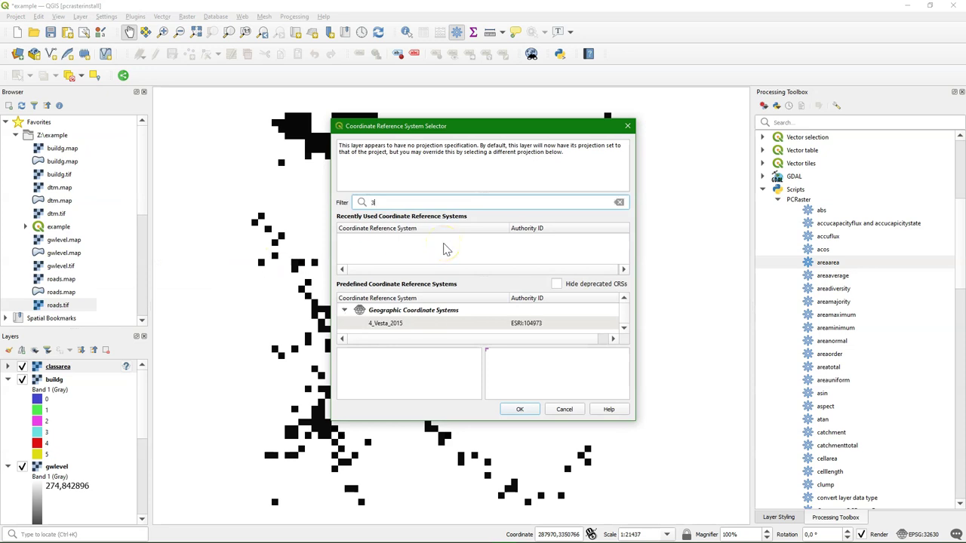
{"action": "type", "text": "2630"}
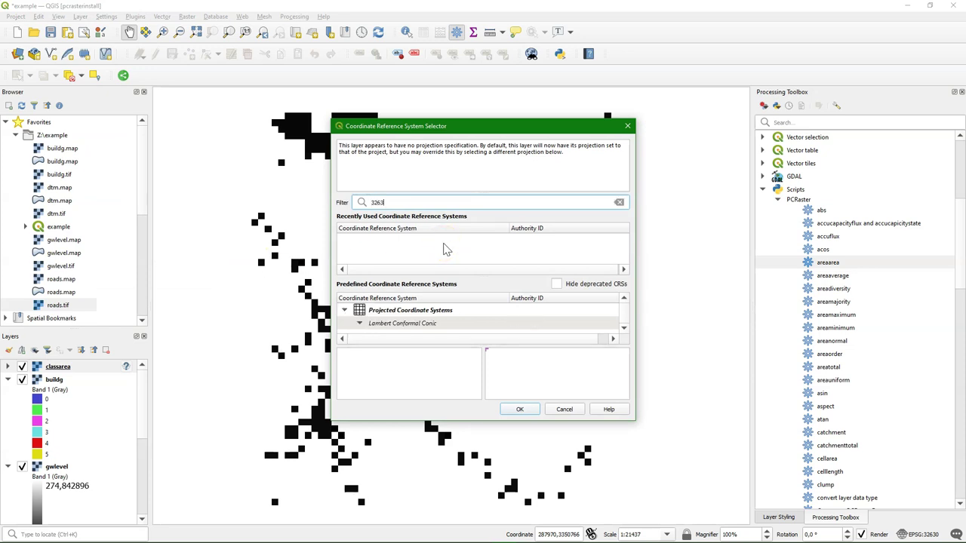
{"action": "left_click", "coordinate": [519, 409]}
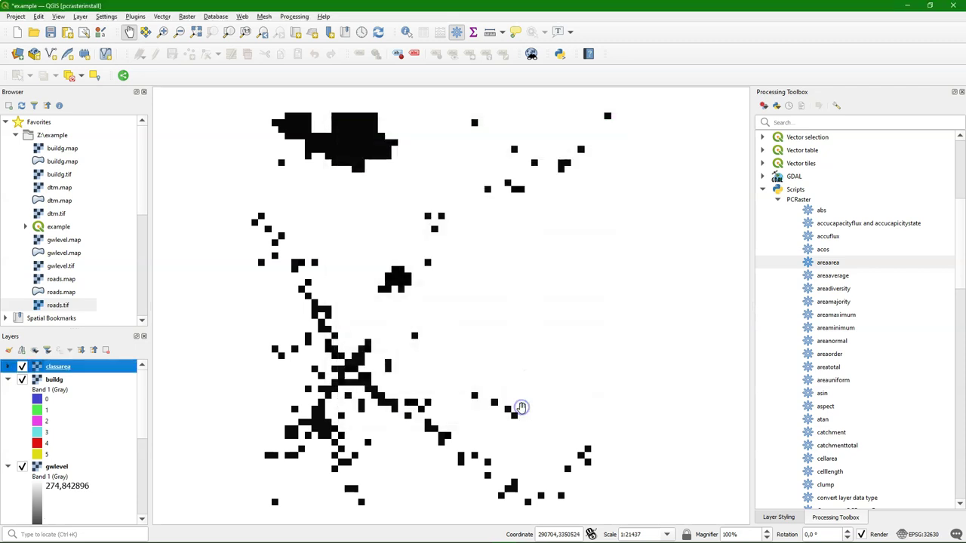
- Identify classarea cells: northern block 235000, central patch 40000, cross-shaped network 365000
{"action": "left_click", "coordinate": [9, 367]}
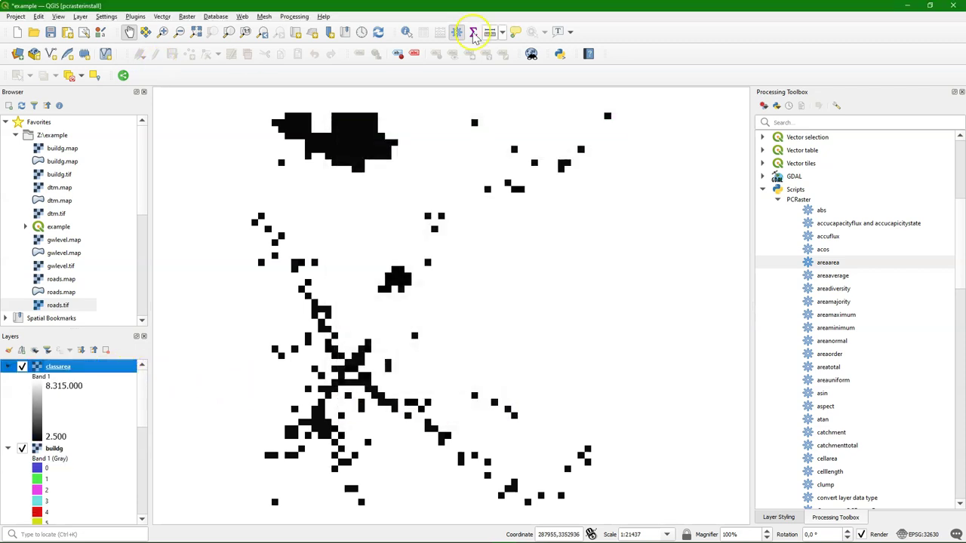
{"action": "left_click", "coordinate": [406, 31]}
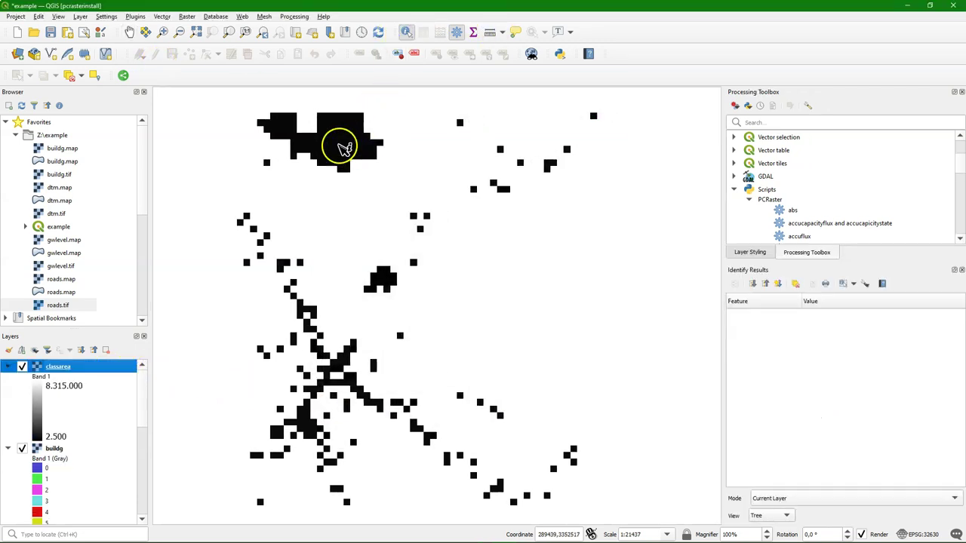
{"action": "left_click", "coordinate": [345, 147]}
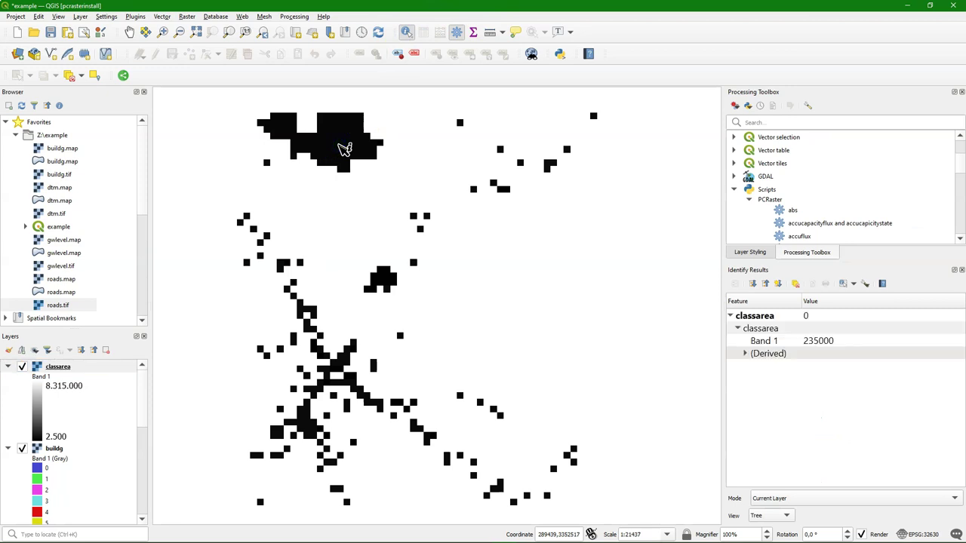
{"action": "left_click", "coordinate": [384, 280]}
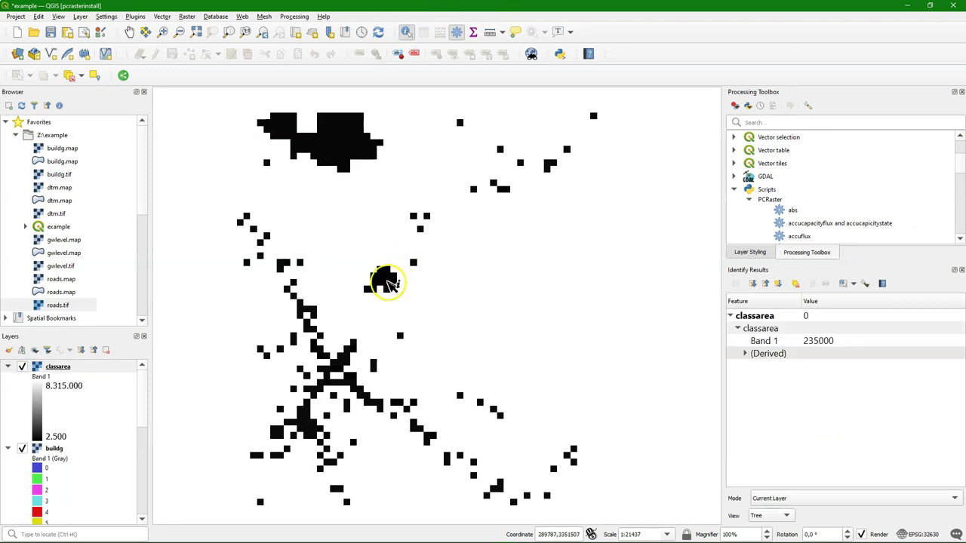
{"action": "left_click", "coordinate": [348, 363]}
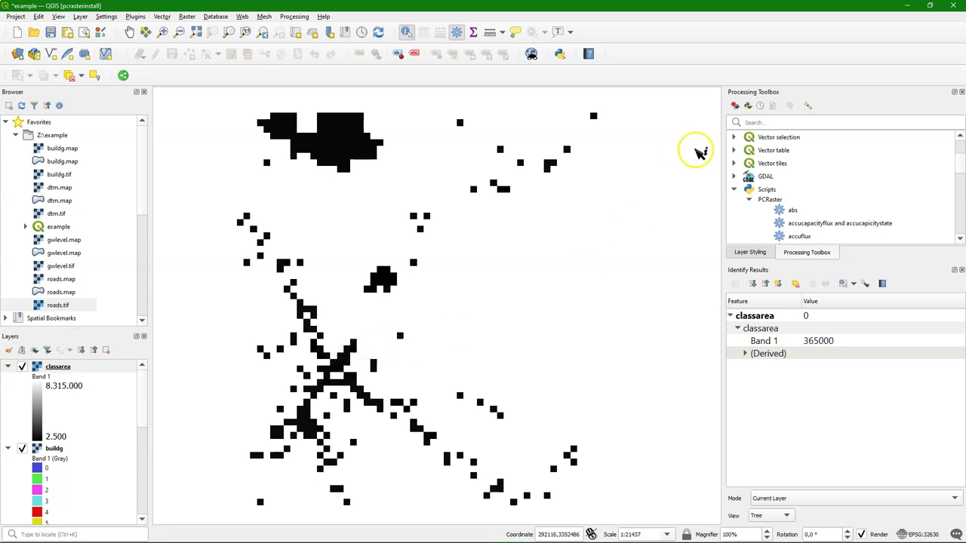
- Open the PCRaster areaaverage algorithm from the widened toolbox list
{"action": "left_click_drag", "start_coordinate": [722, 399], "coordinate": [674, 400]}
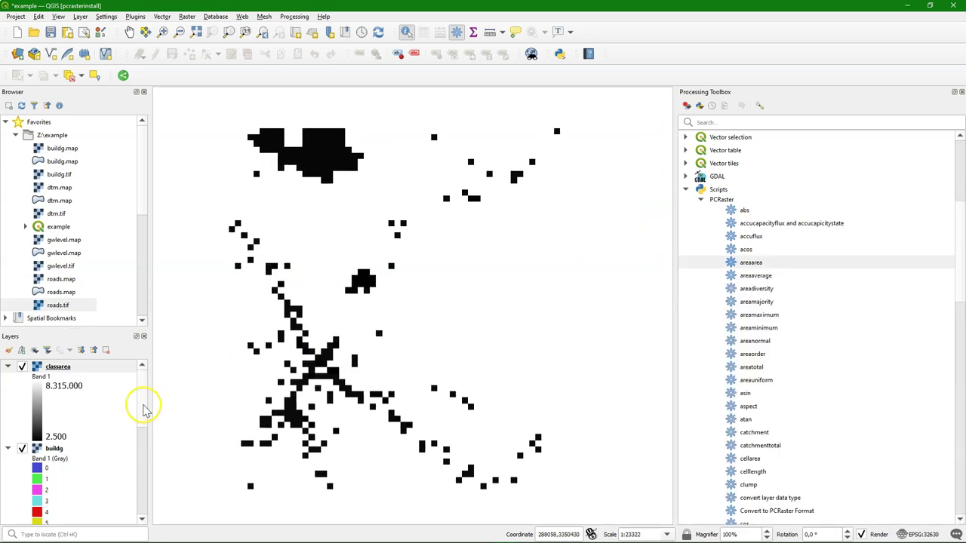
{"action": "left_click", "coordinate": [760, 277]}
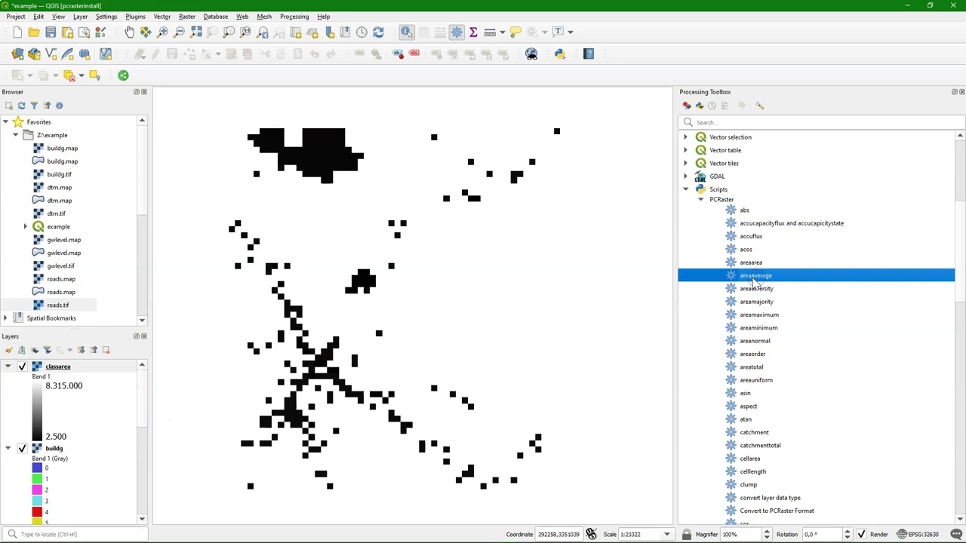
{"action": "double_click", "coordinate": [754, 276]}
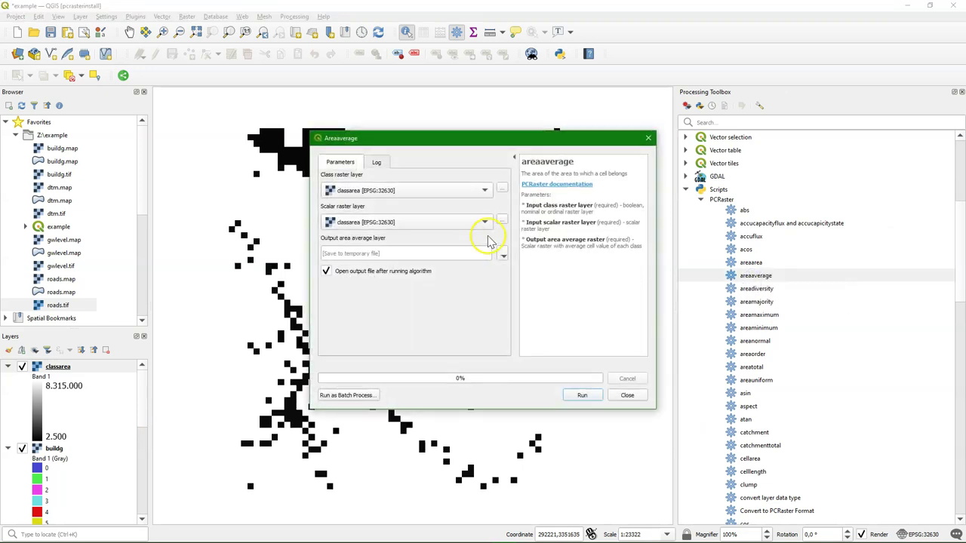
- Run areaaverage with buildg as class raster and dtm as scalar, saving elevationperclass.map
{"action": "left_click", "coordinate": [350, 191]}
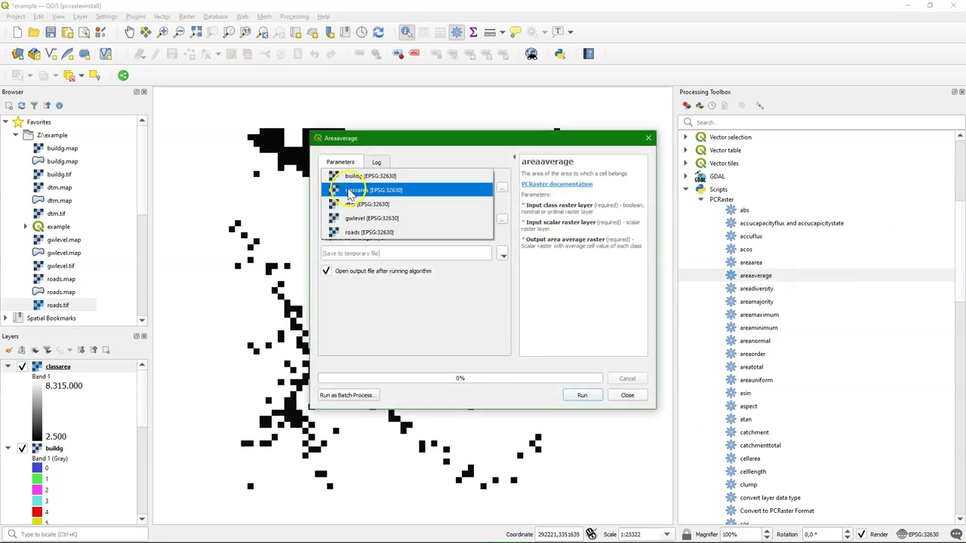
{"action": "left_click", "coordinate": [351, 176]}
{"action": "left_click", "coordinate": [354, 227]}
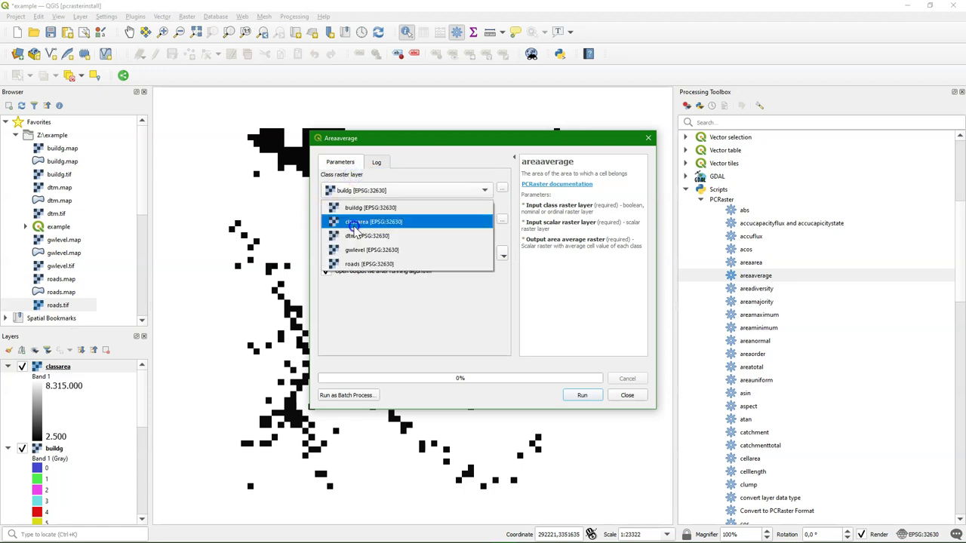
{"action": "left_click", "coordinate": [375, 238]}
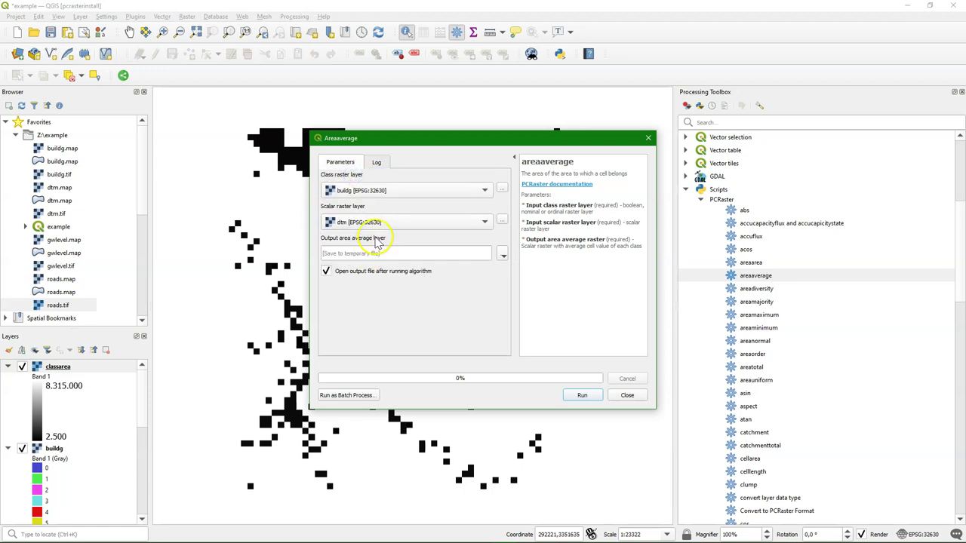
{"action": "left_click", "coordinate": [503, 255]}
{"action": "left_click", "coordinate": [530, 279]}
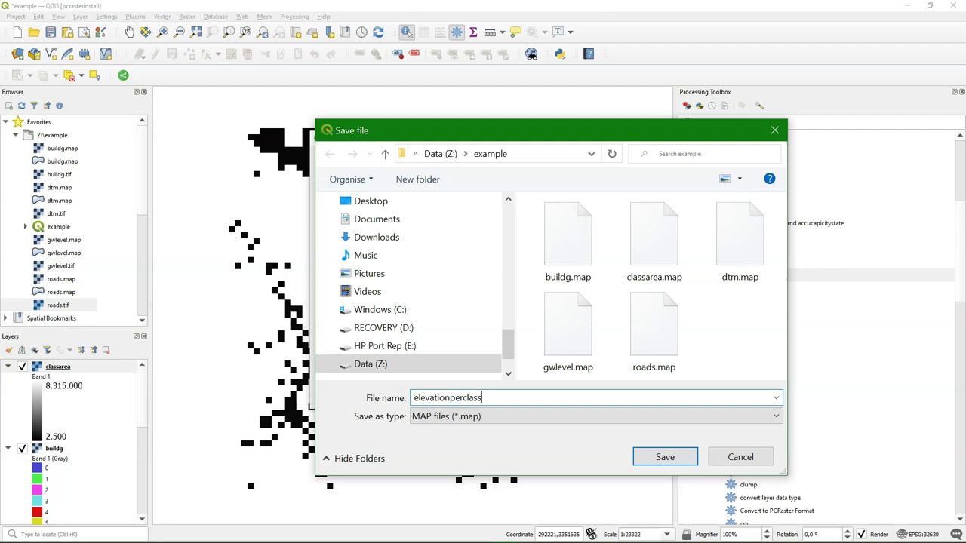
{"action": "left_click", "coordinate": [665, 458]}
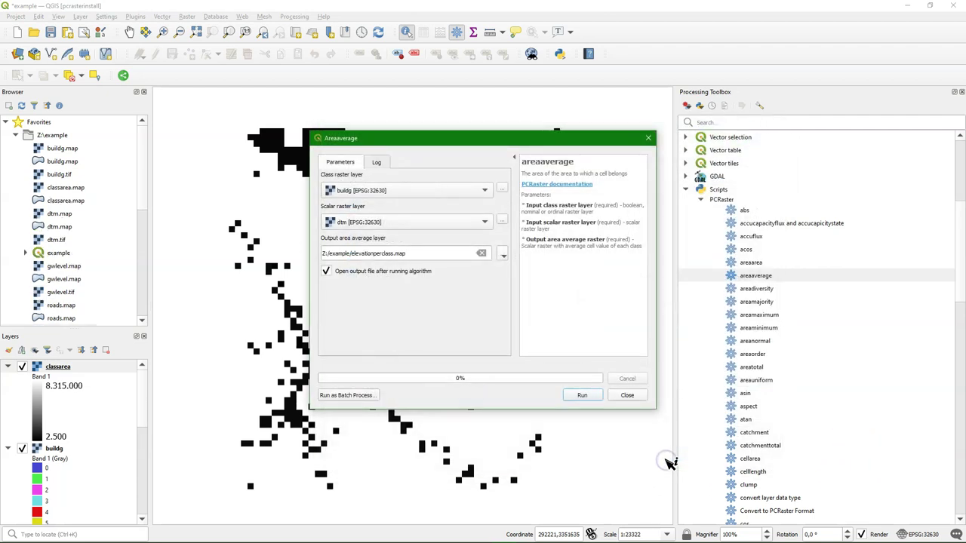
{"action": "left_click", "coordinate": [582, 394]}
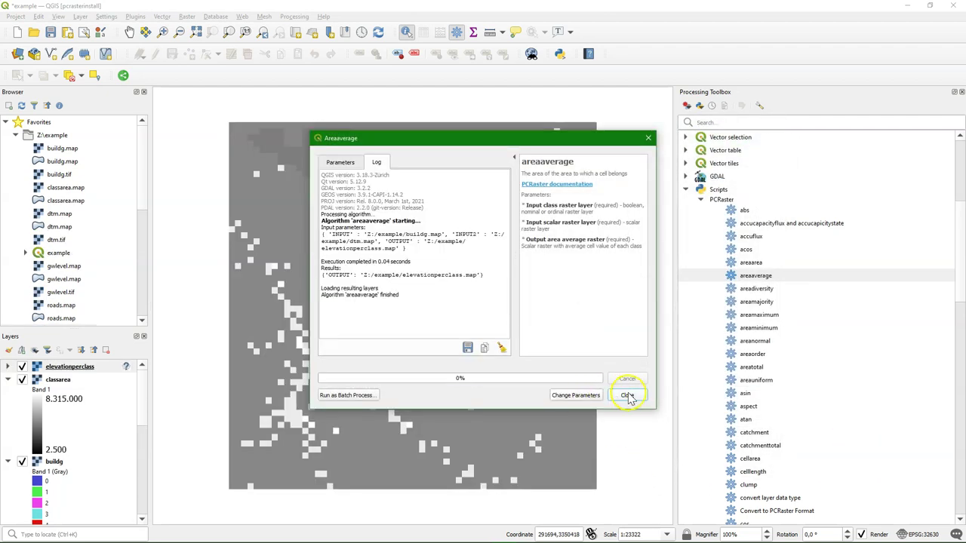
- Close the finished areaaverage dialog and expand the elevationperclass legend
{"action": "left_click", "coordinate": [629, 397]}
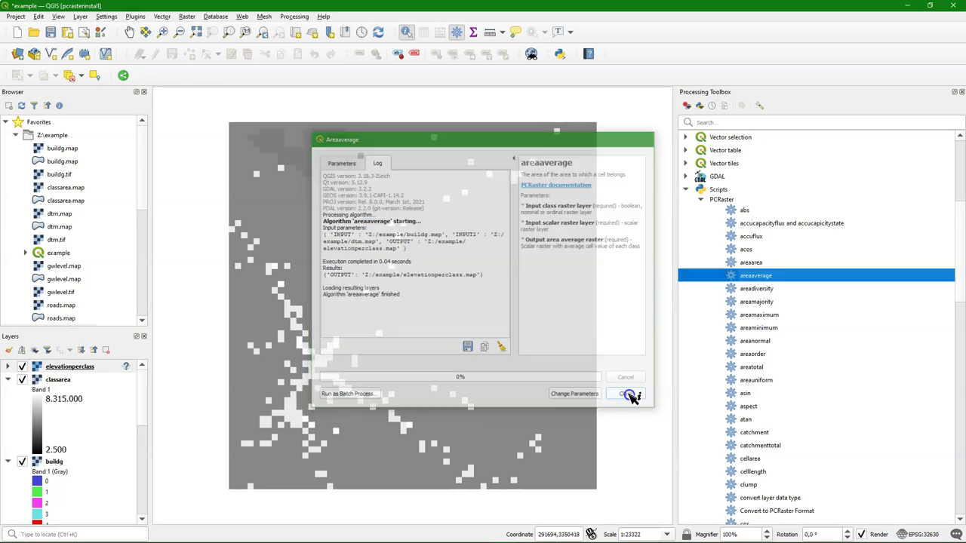
{"action": "left_click", "coordinate": [8, 368]}
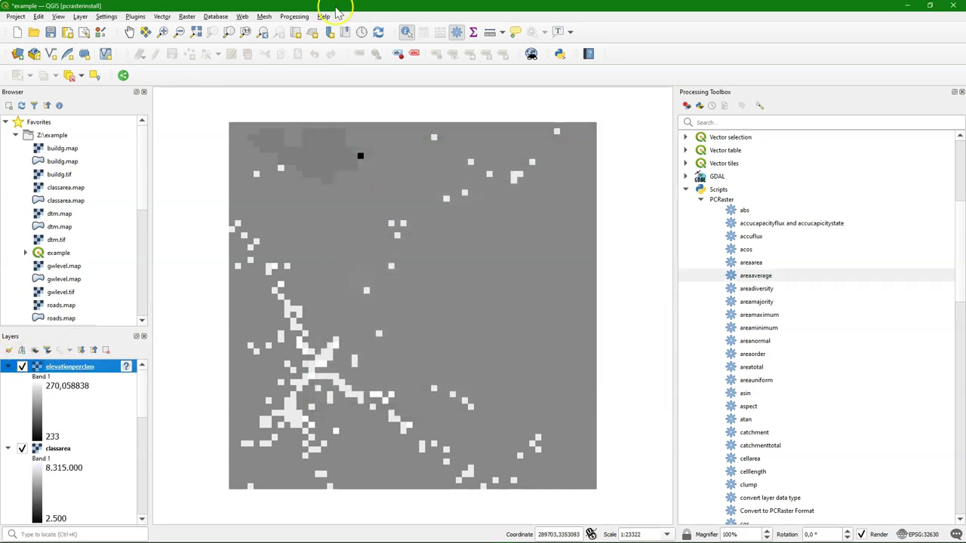
{"action": "scroll", "coordinate": [81, 436], "scroll_direction": "down", "scroll_amount": 4}
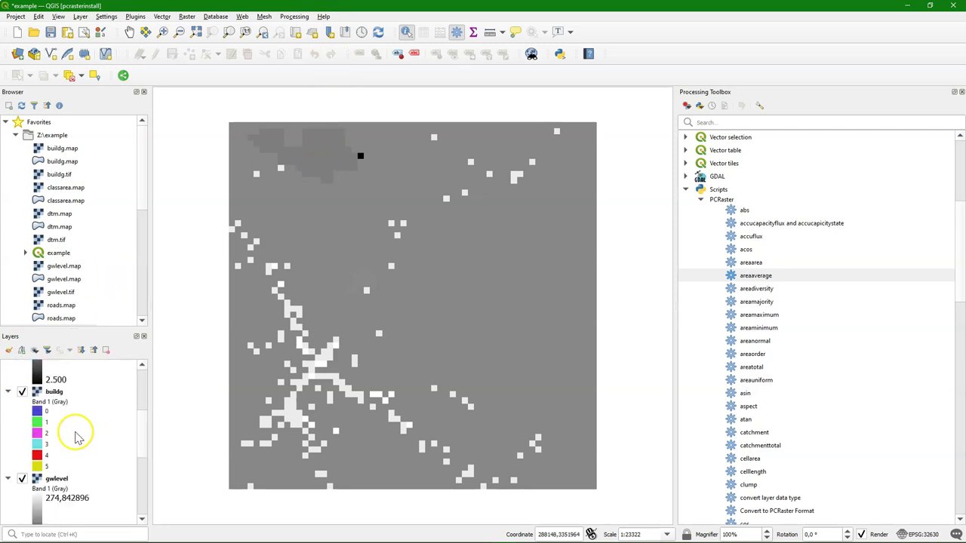
- Move buildg to the top of the layer order, then select elevationperclass
{"action": "right_click", "coordinate": [47, 392]}
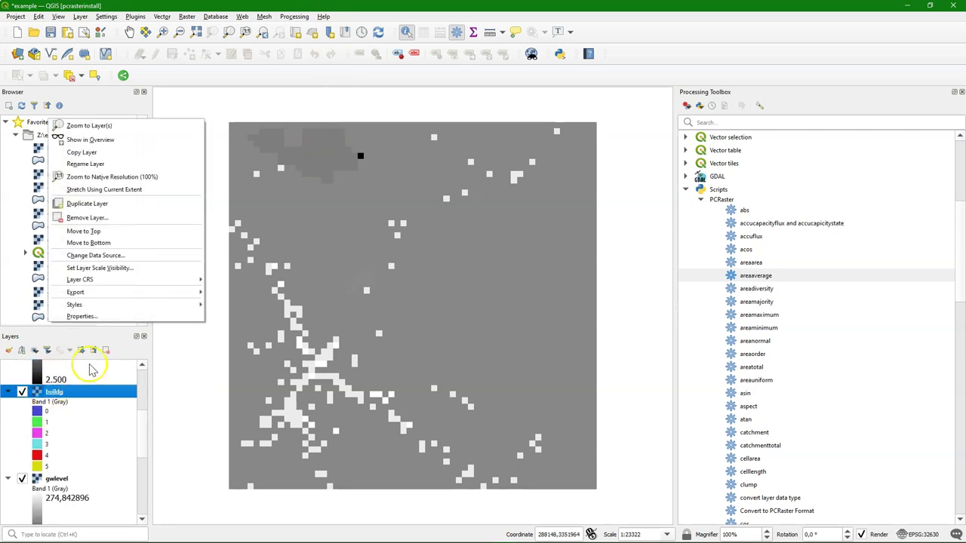
{"action": "left_click", "coordinate": [97, 231]}
{"action": "scroll", "coordinate": [89, 388], "scroll_direction": "up", "scroll_amount": 3}
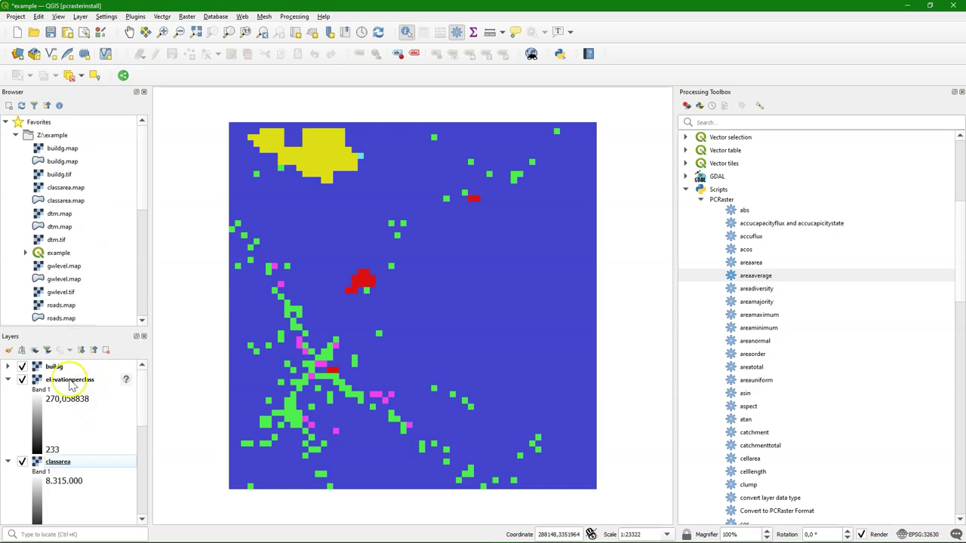
{"action": "left_click", "coordinate": [53, 368]}
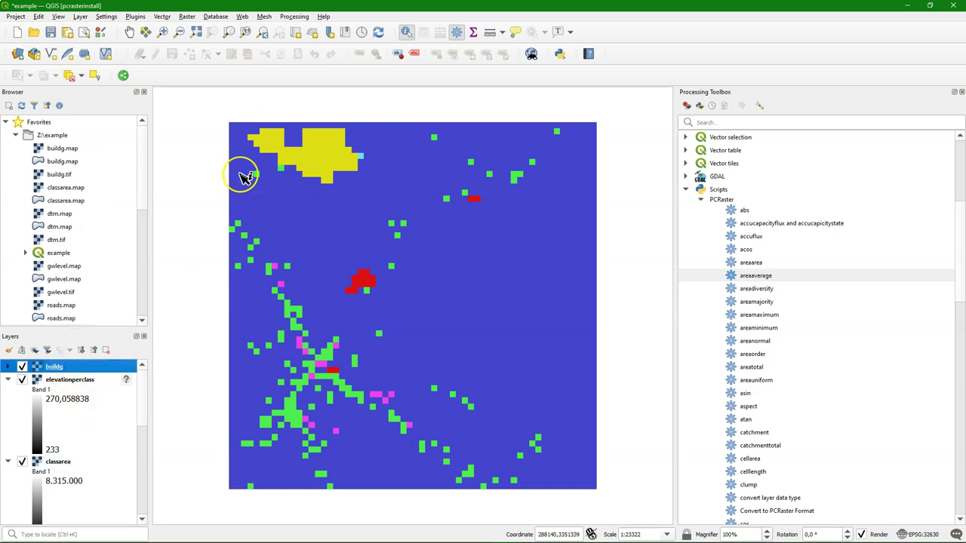
{"action": "left_click", "coordinate": [76, 381]}
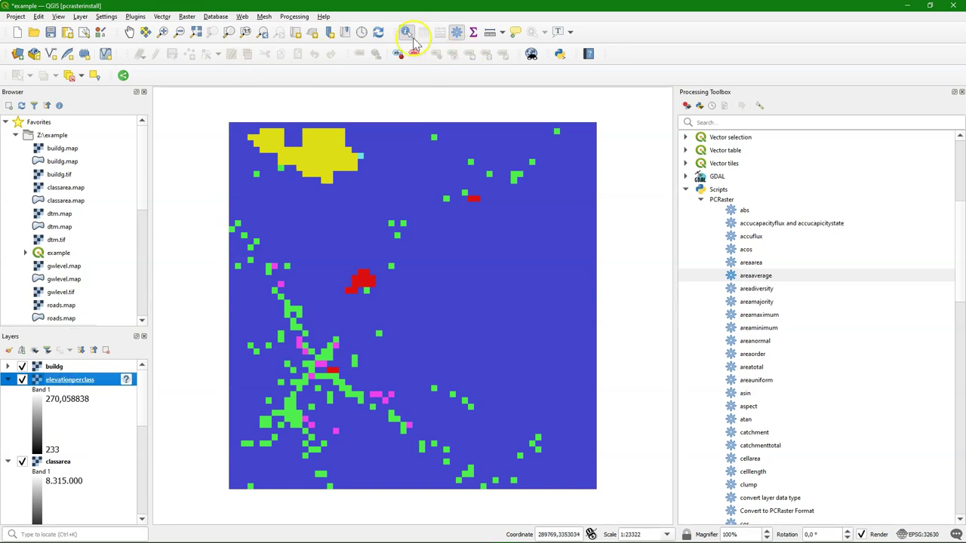
{"action": "left_click", "coordinate": [324, 166]}
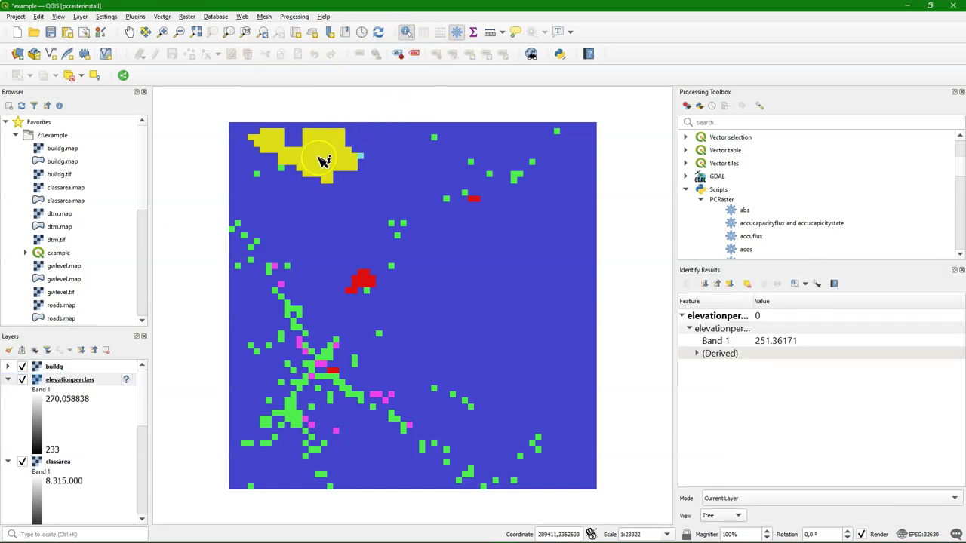
{"action": "left_click", "coordinate": [370, 278]}
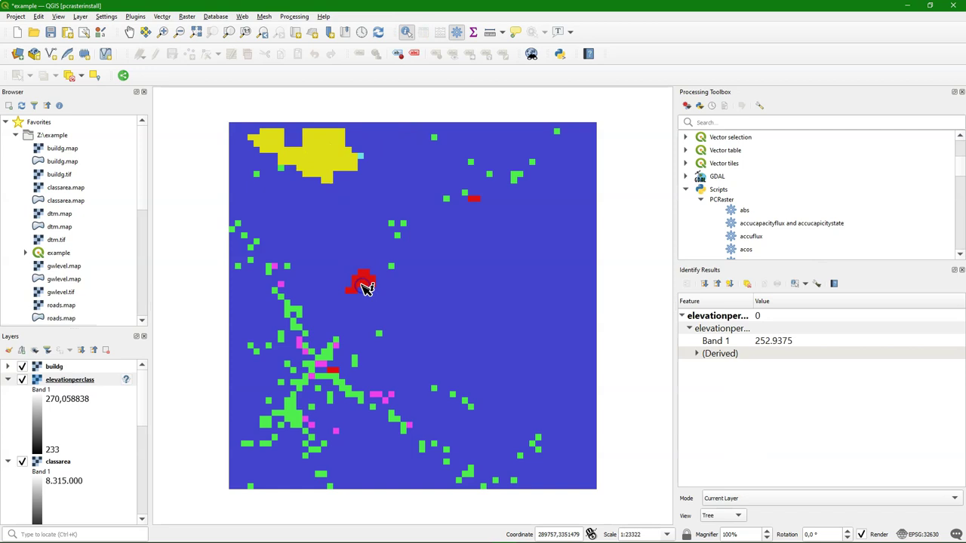
{"action": "left_click", "coordinate": [341, 352]}
{"action": "left_click", "coordinate": [330, 355]}
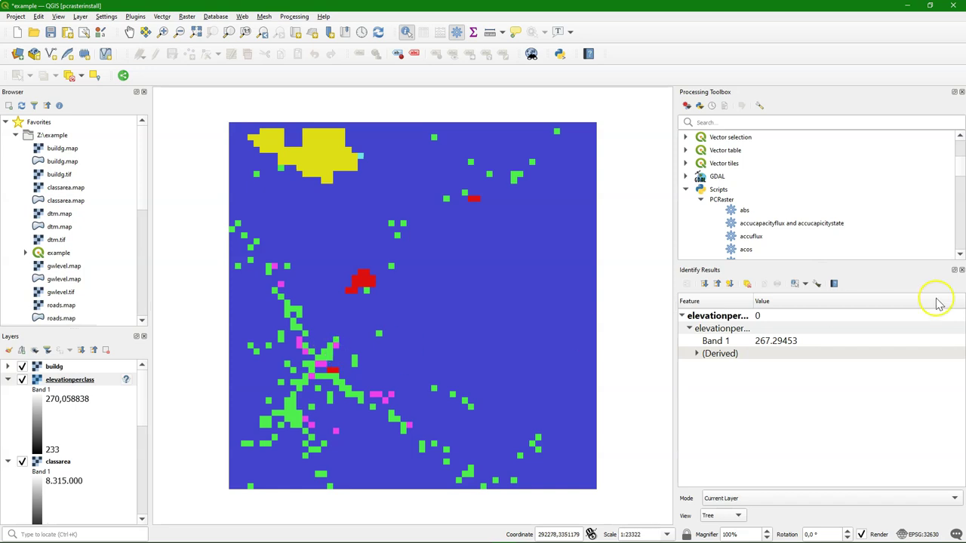
{"action": "left_click", "coordinate": [962, 270]}
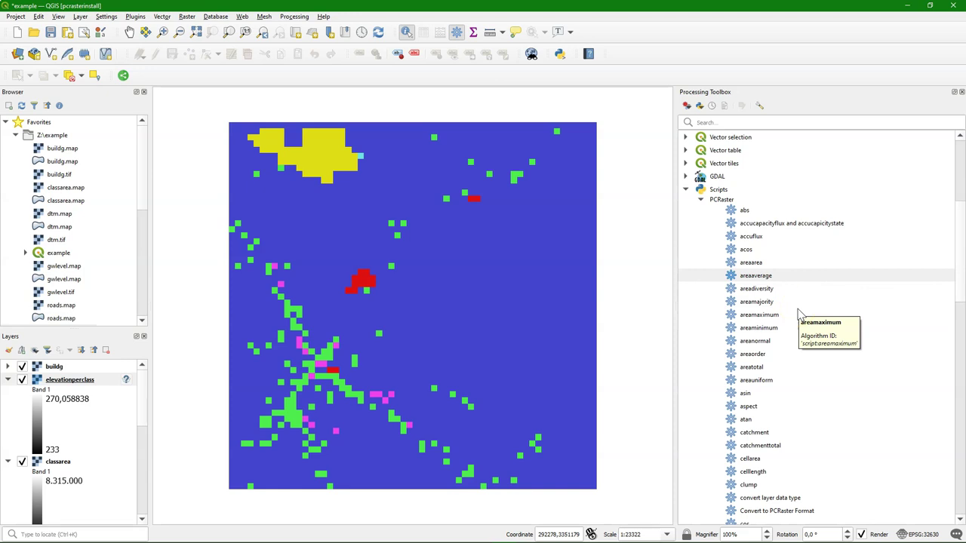
- Open and close the areadiversity tool unused, then select areanormal in the PCRaster list
{"action": "left_click", "coordinate": [764, 292]}
{"action": "double_click", "coordinate": [757, 291]}
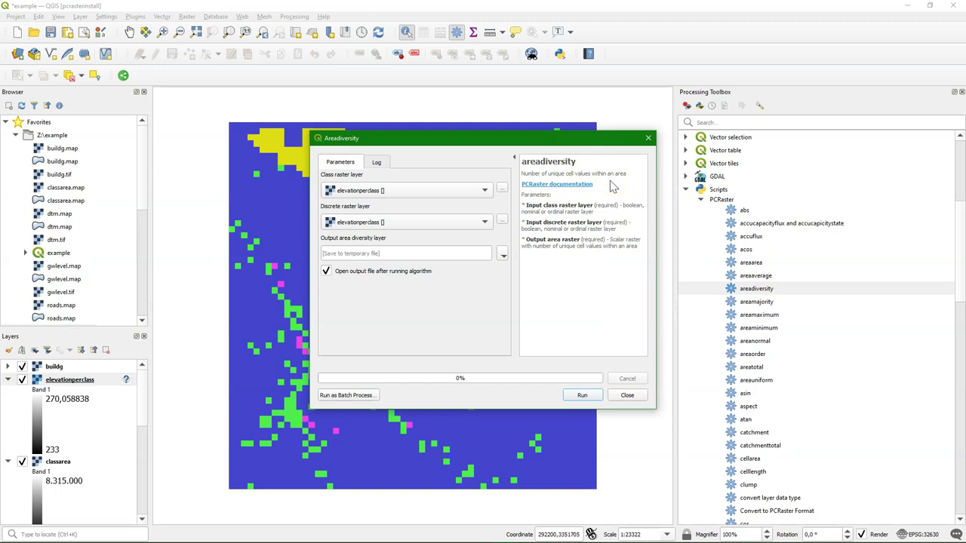
{"action": "left_click", "coordinate": [648, 138]}
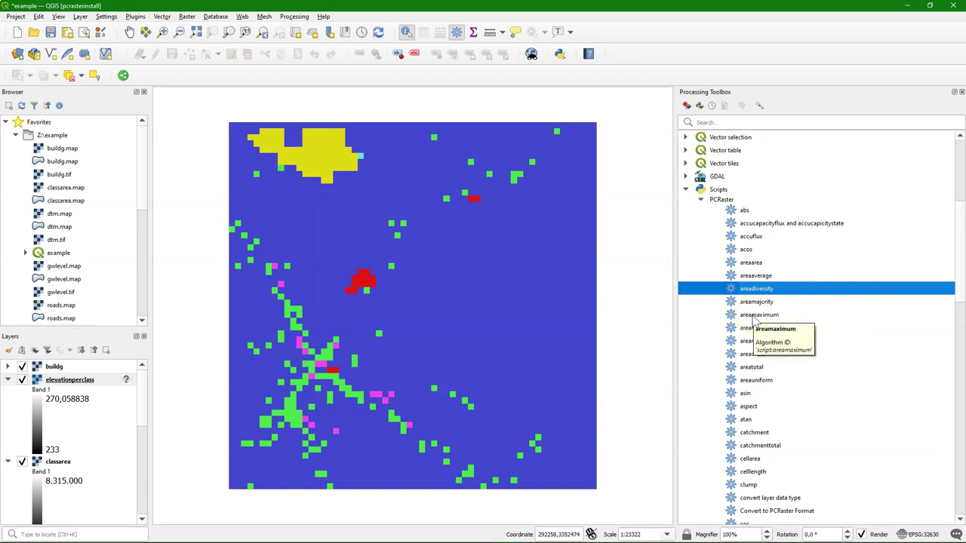
{"action": "left_click", "coordinate": [754, 316]}
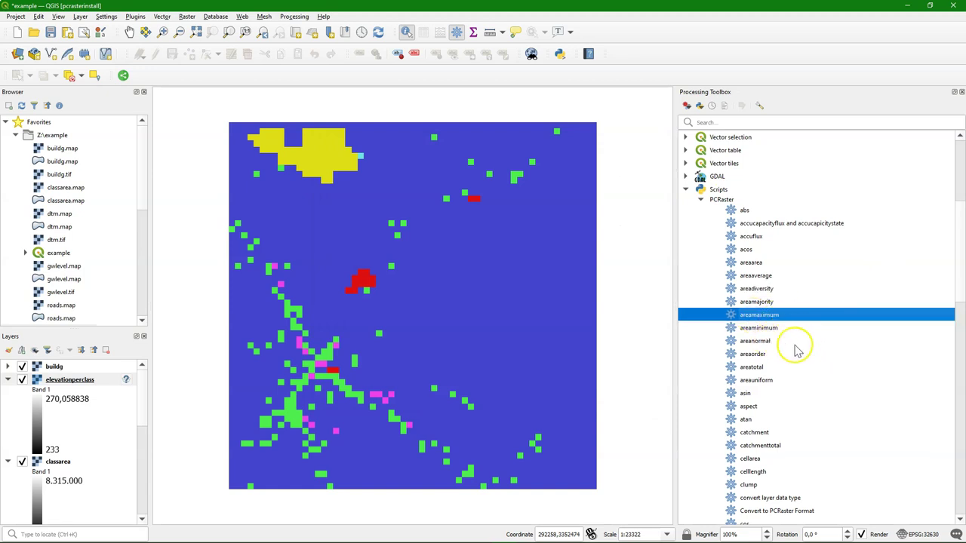
{"action": "left_click", "coordinate": [757, 341]}
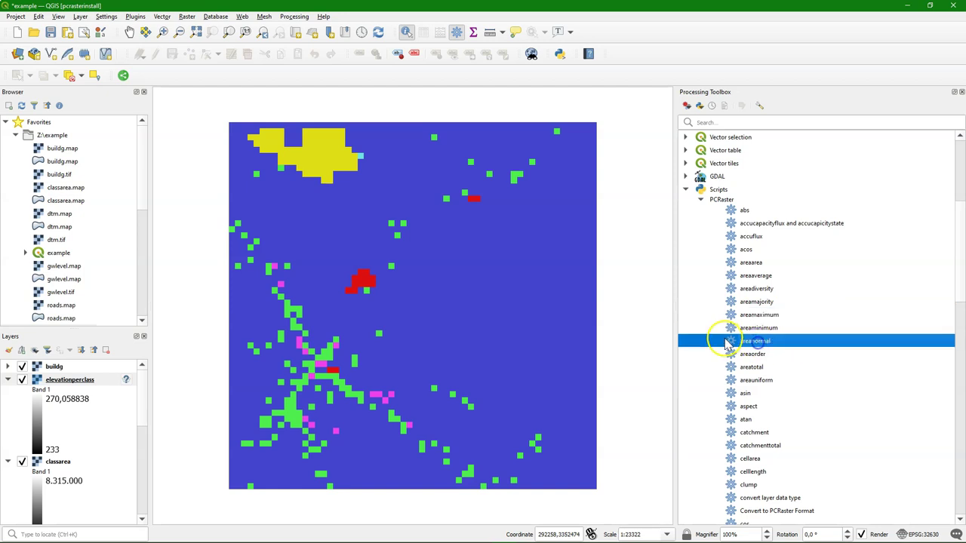
- Run areanormal on buildg, saving the output as classnormal.map, and close the dialog
{"action": "double_click", "coordinate": [755, 342]}
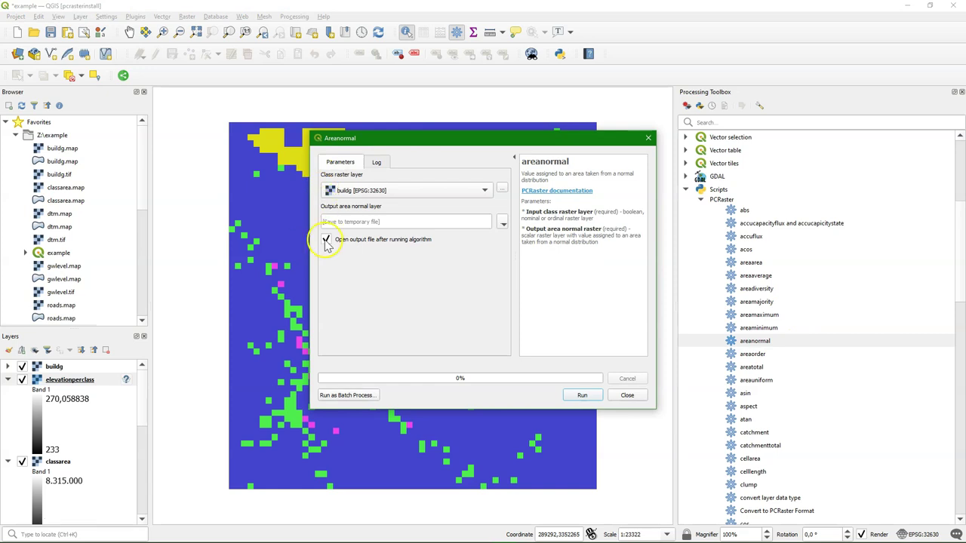
{"action": "left_click", "coordinate": [502, 222]}
{"action": "left_click", "coordinate": [532, 250]}
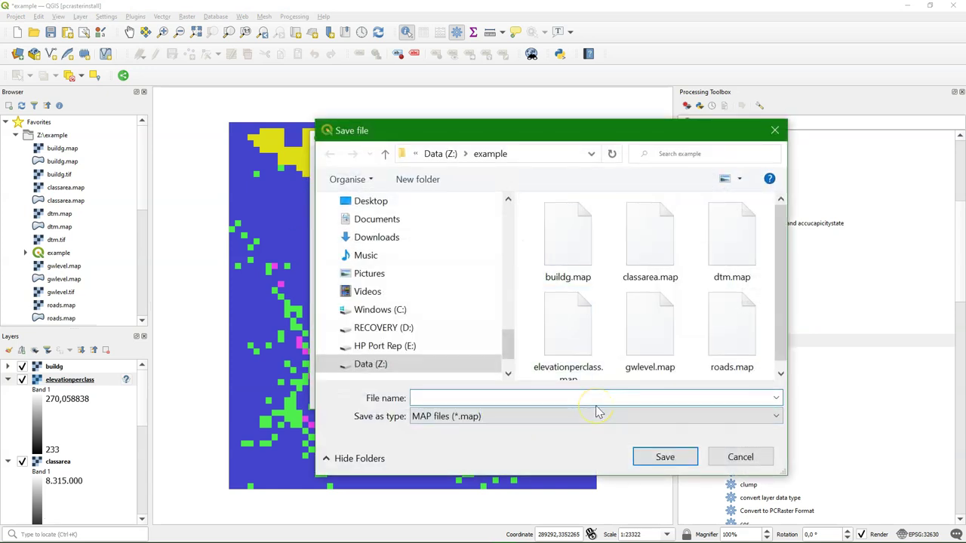
{"action": "type", "text": "classnormal"}
{"action": "left_click", "coordinate": [665, 456]}
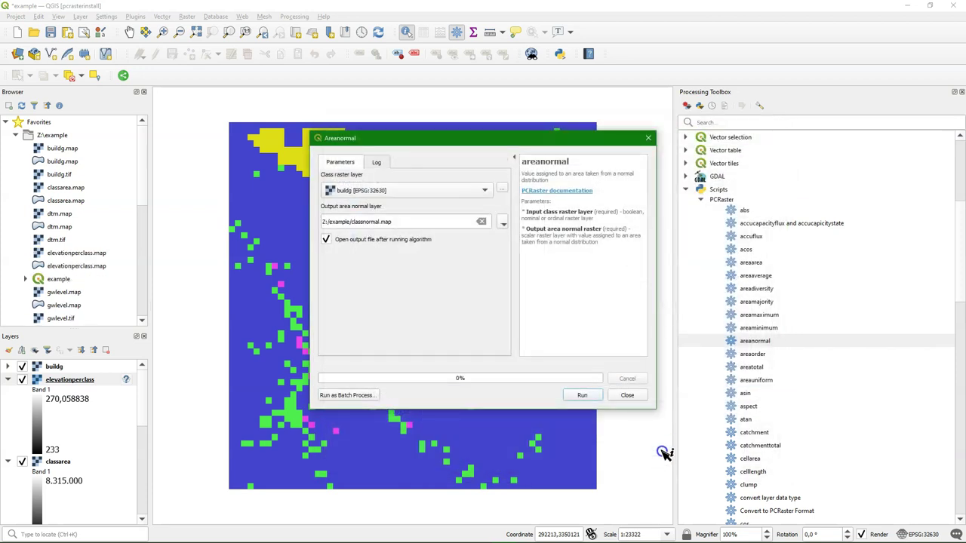
{"action": "left_click", "coordinate": [582, 397]}
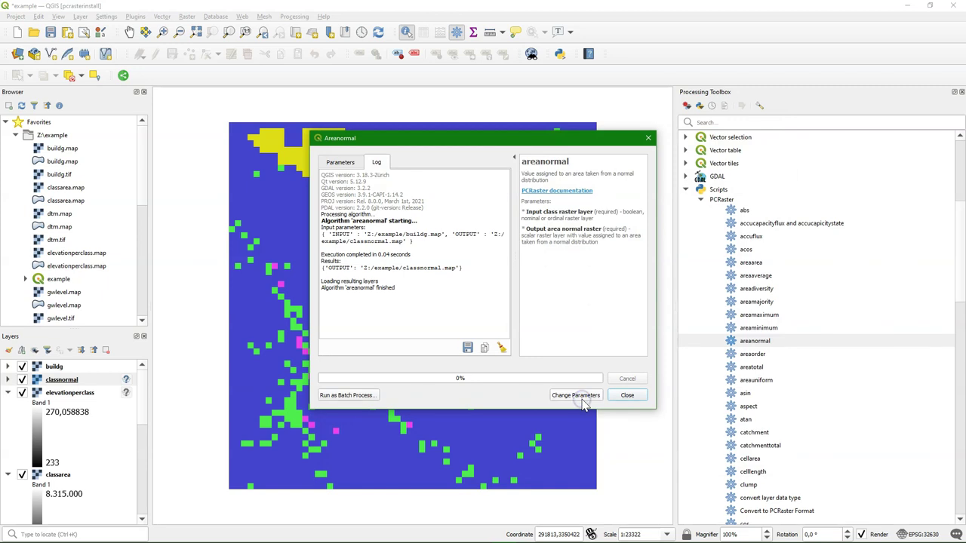
{"action": "left_click", "coordinate": [626, 396]}
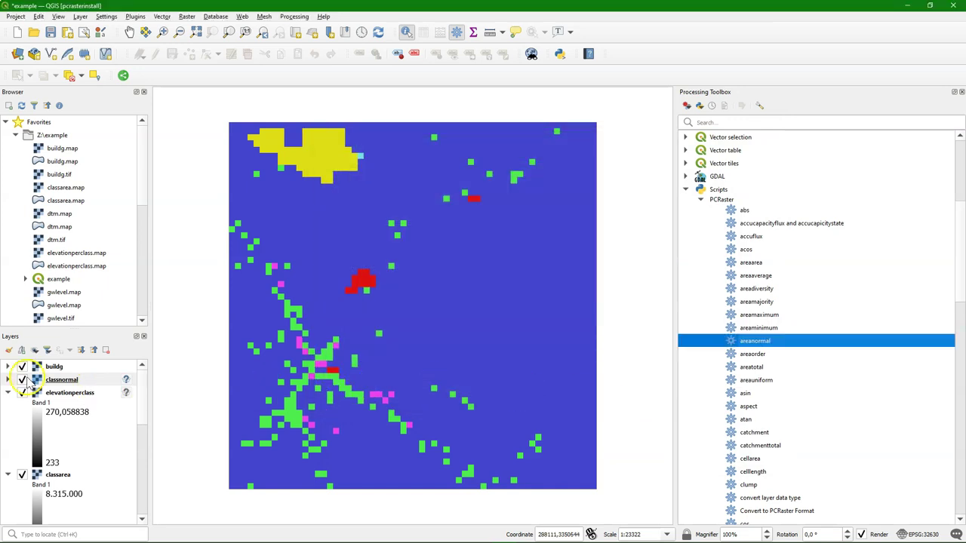
- Hide buildg and identify classnormal values on the large grey patch and the white patch
{"action": "left_click", "coordinate": [22, 366]}
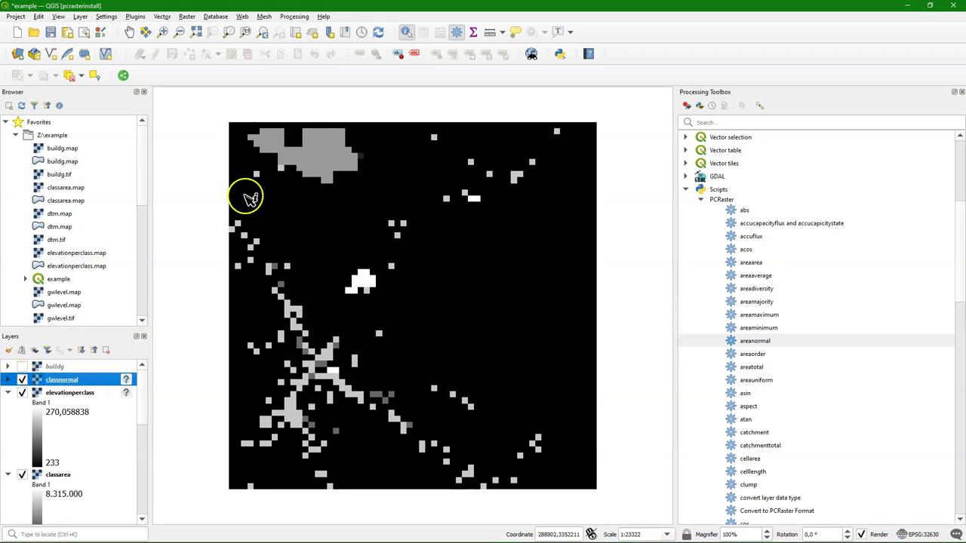
{"action": "left_click", "coordinate": [325, 161]}
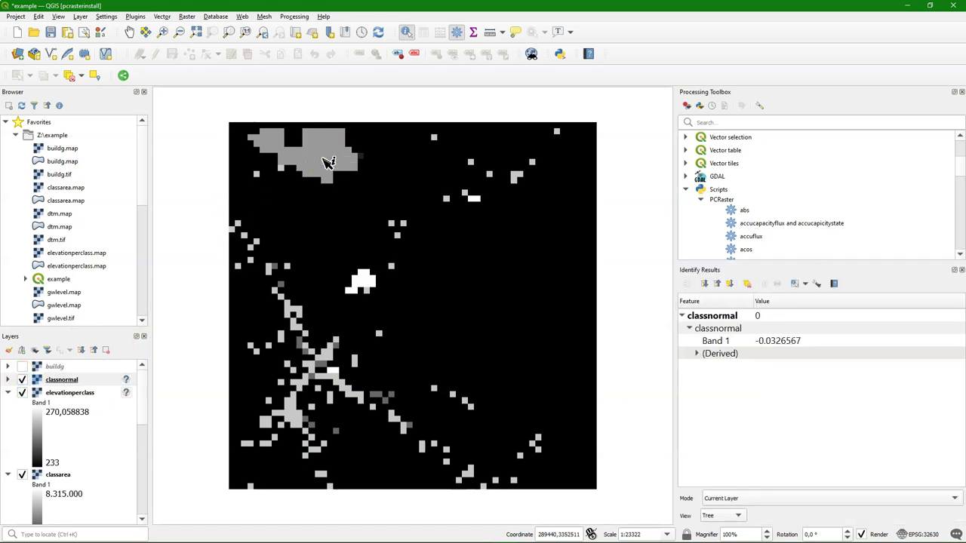
{"action": "left_click", "coordinate": [360, 273]}
{"action": "left_click", "coordinate": [368, 310]}
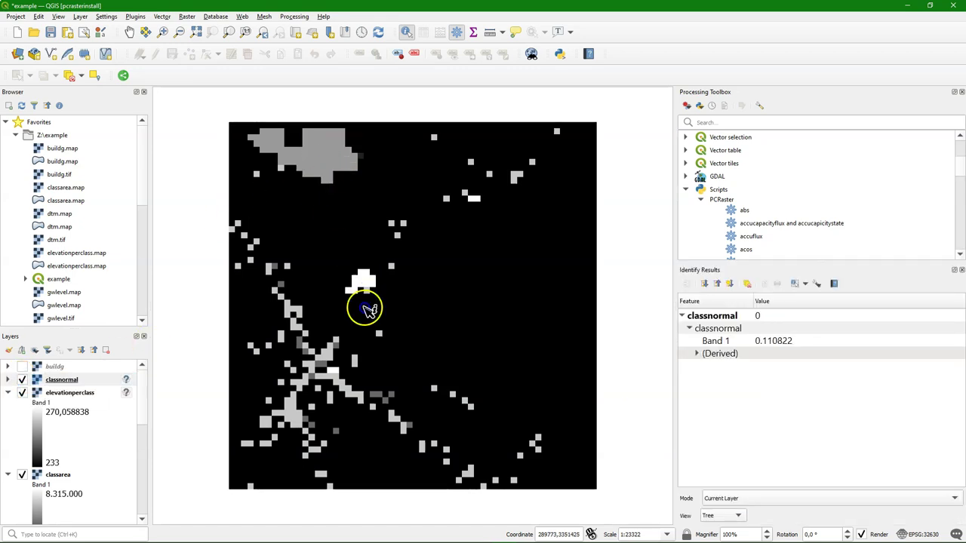
- Close the Identify Results panel to show the full PCRaster tool list
{"action": "left_click", "coordinate": [868, 354]}
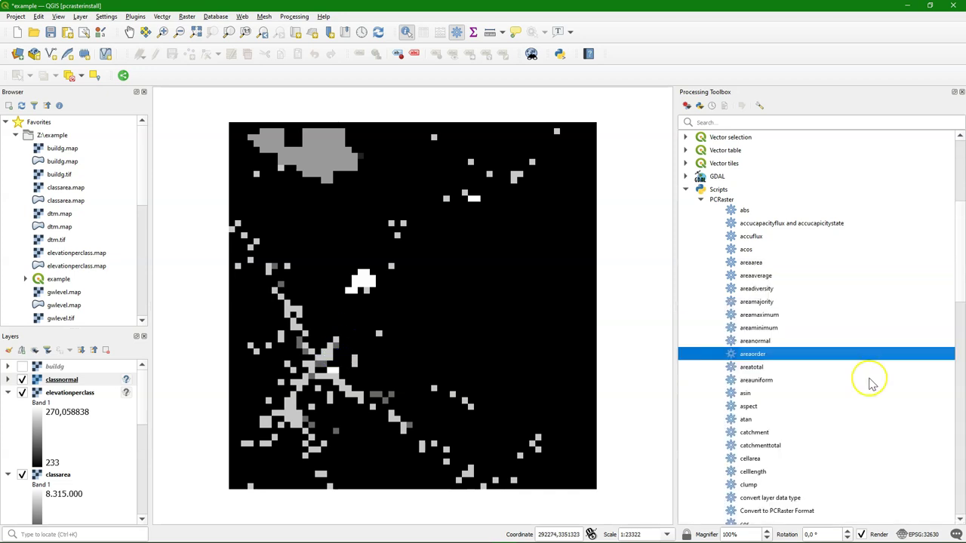